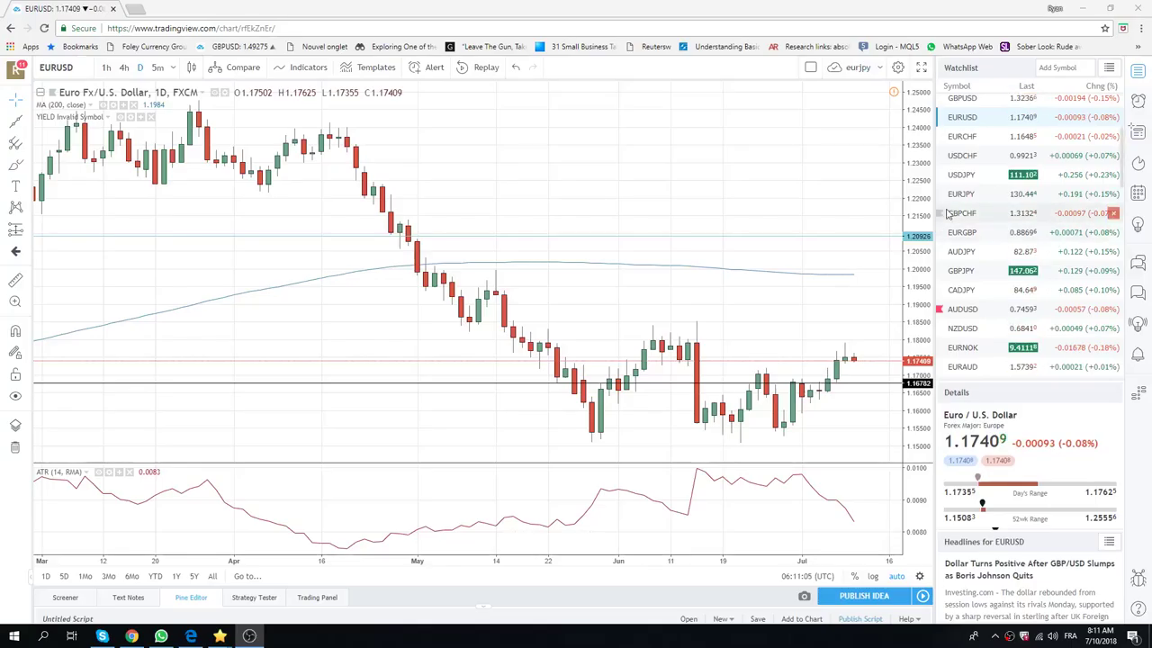
Step: Open the S&P 500 E-mini futures chart, check it hourly, then return it to daily candles
scroll(983, 193, up, 2)
scroll(983, 193, up, 1)
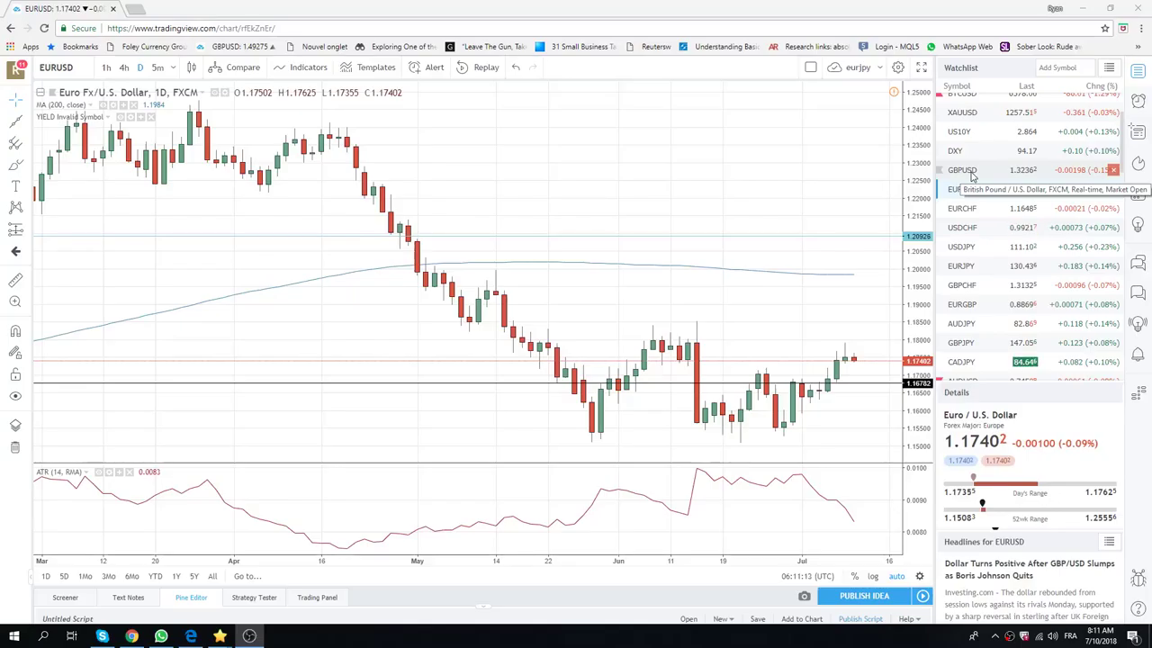
scroll(972, 176, up, 1)
scroll(973, 175, up, 1)
click(960, 127)
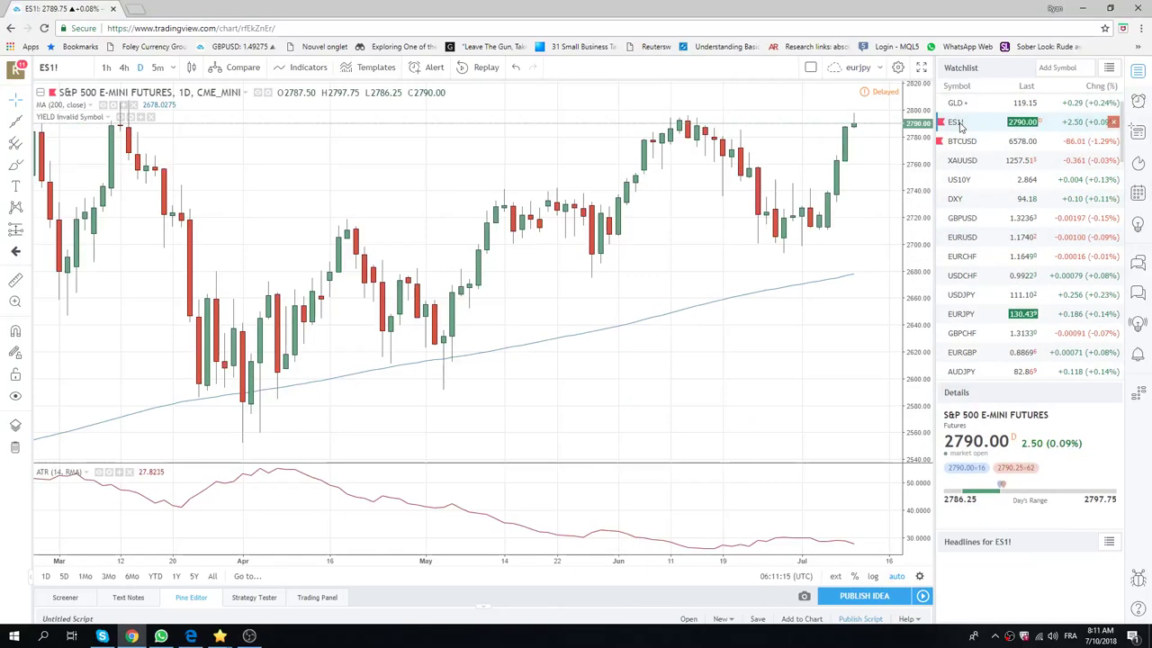
click(108, 68)
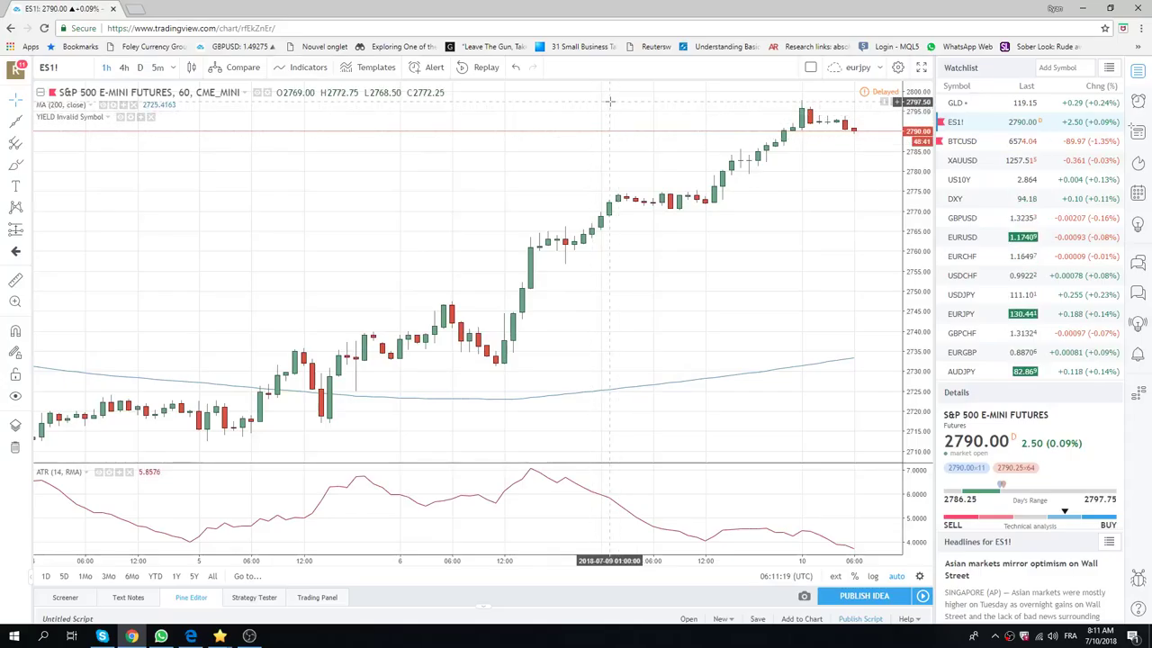
click(141, 69)
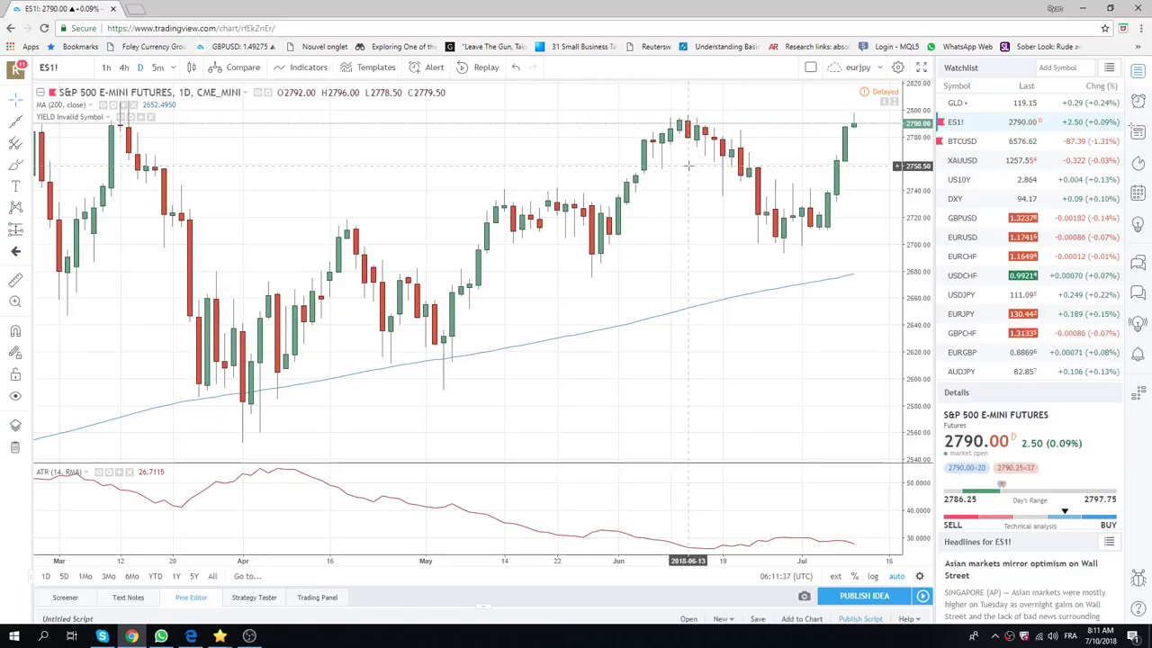
Step: Move from EURUSD to NZDUSD and show NZDUSD as hourly candles
click(968, 238)
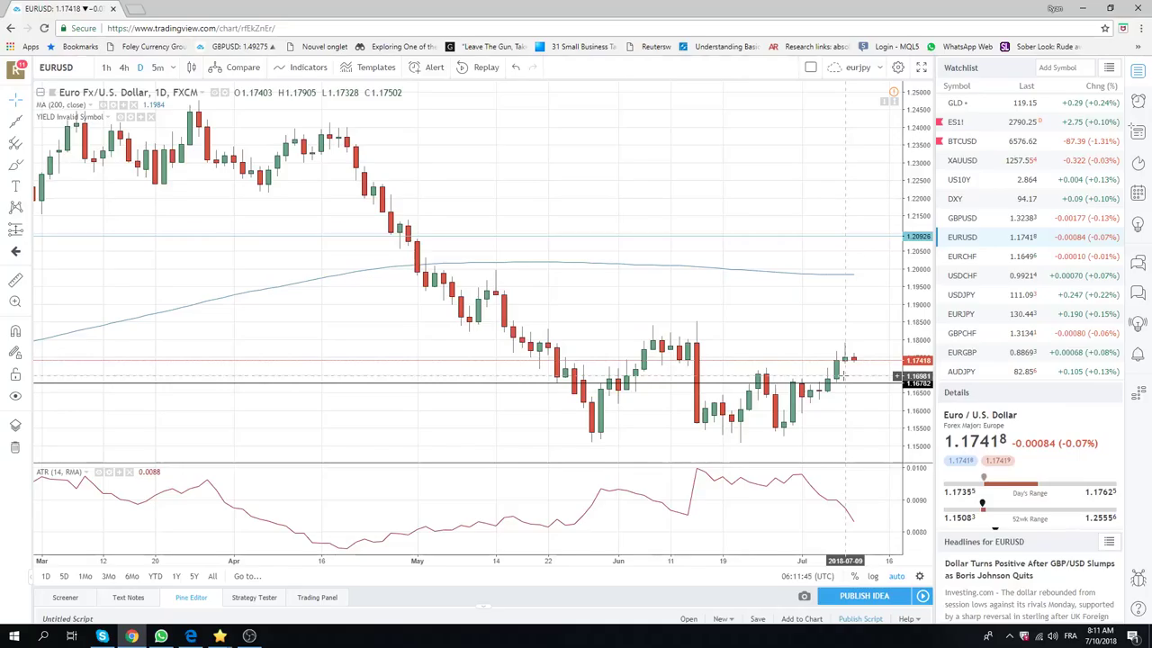
scroll(975, 318, down, 2)
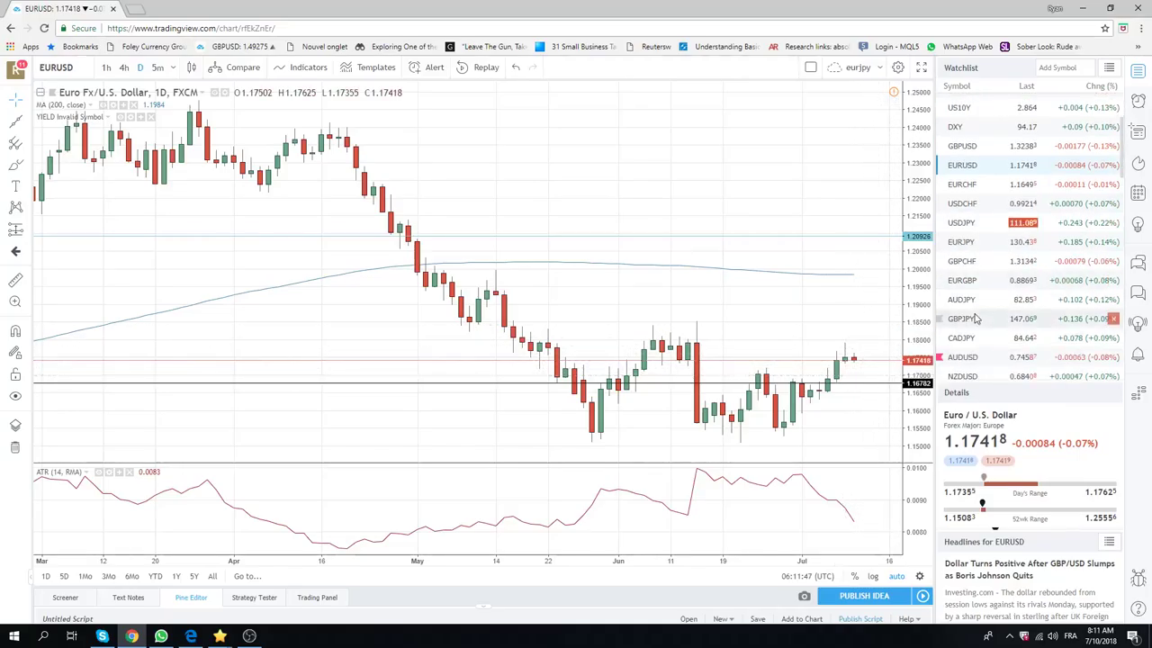
scroll(975, 319, down, 1)
click(965, 328)
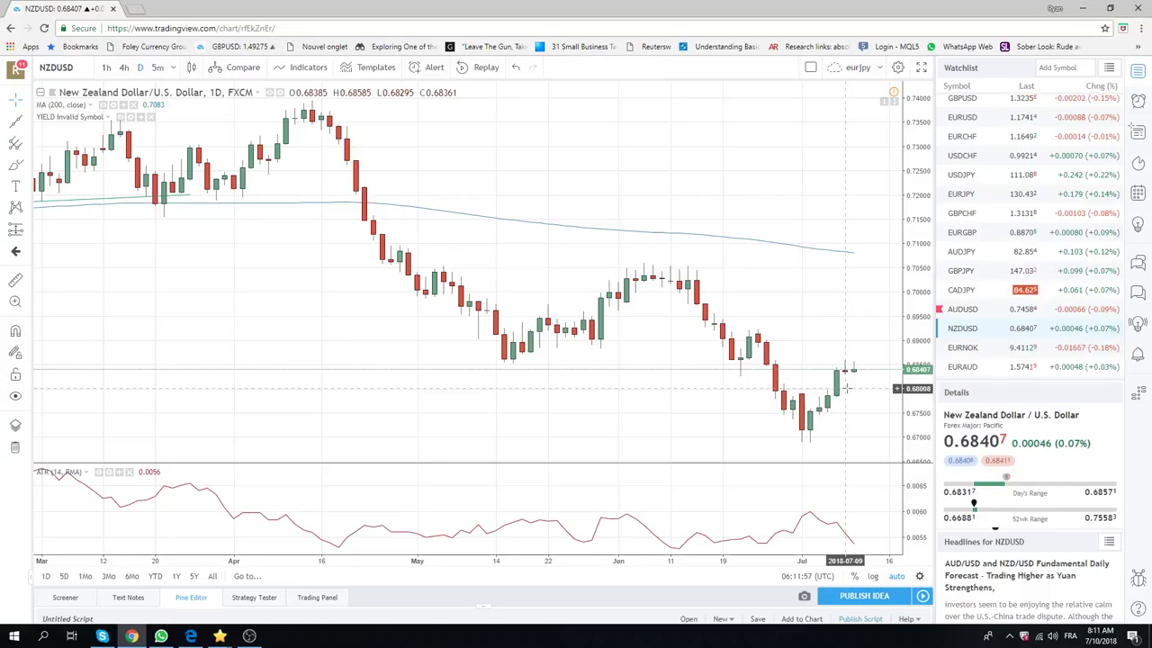
click(106, 67)
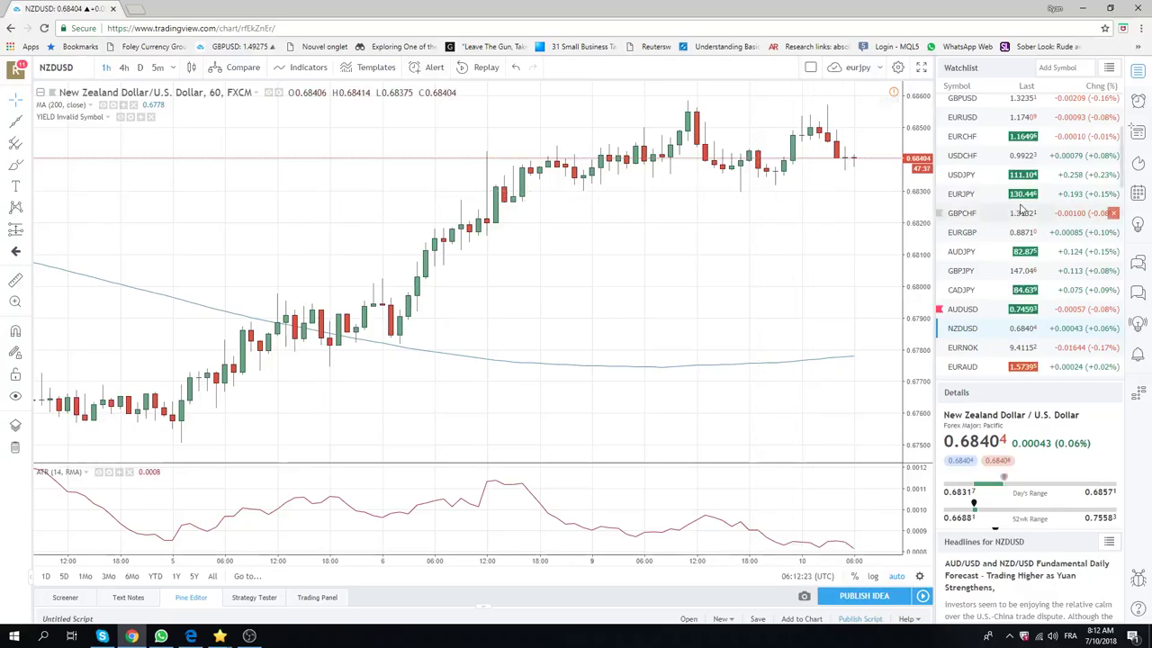
scroll(1008, 207, down, 2)
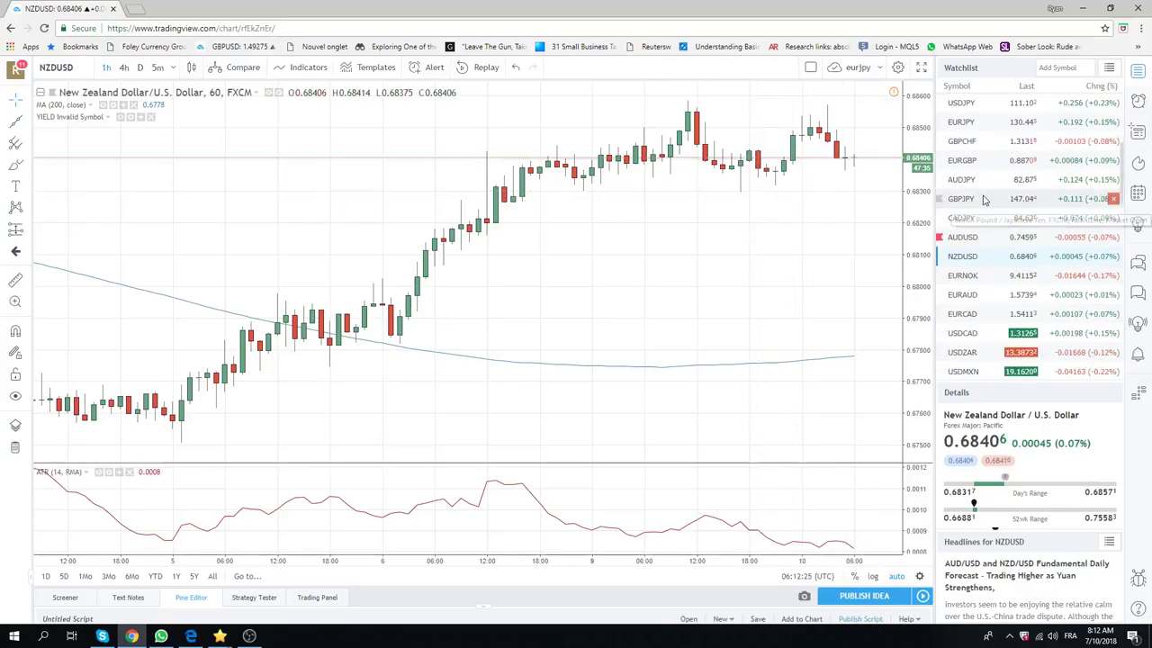
scroll(990, 181, up, 3)
Step: Switch the chart to GBPUSD and set it to daily (D) candles
click(971, 122)
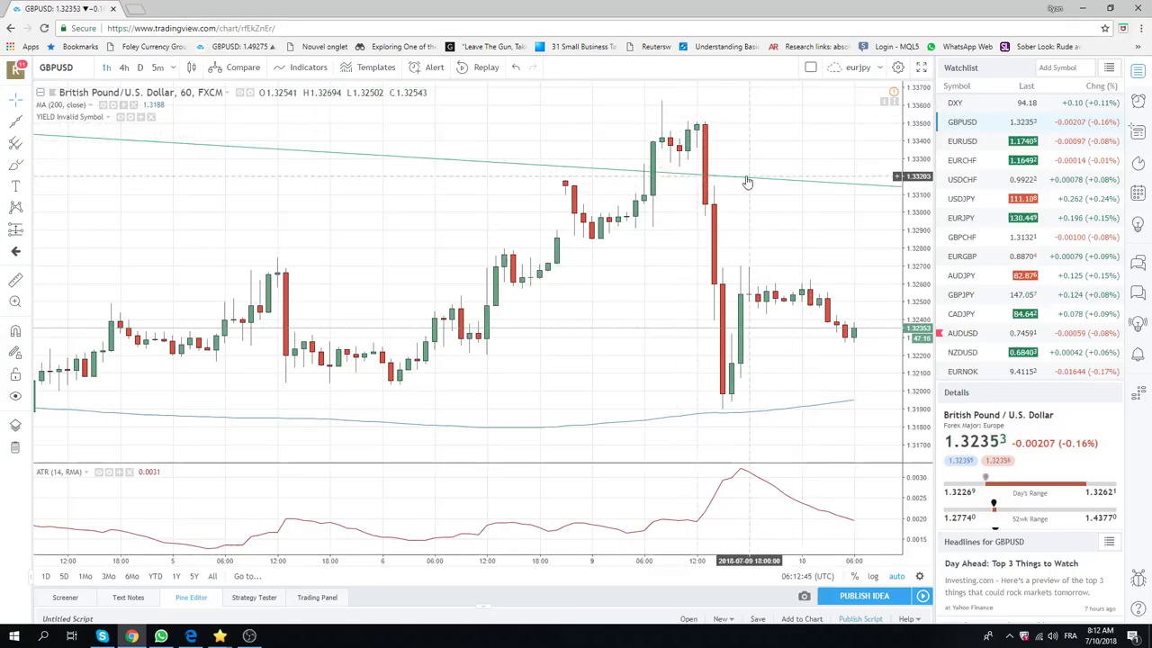
click(140, 67)
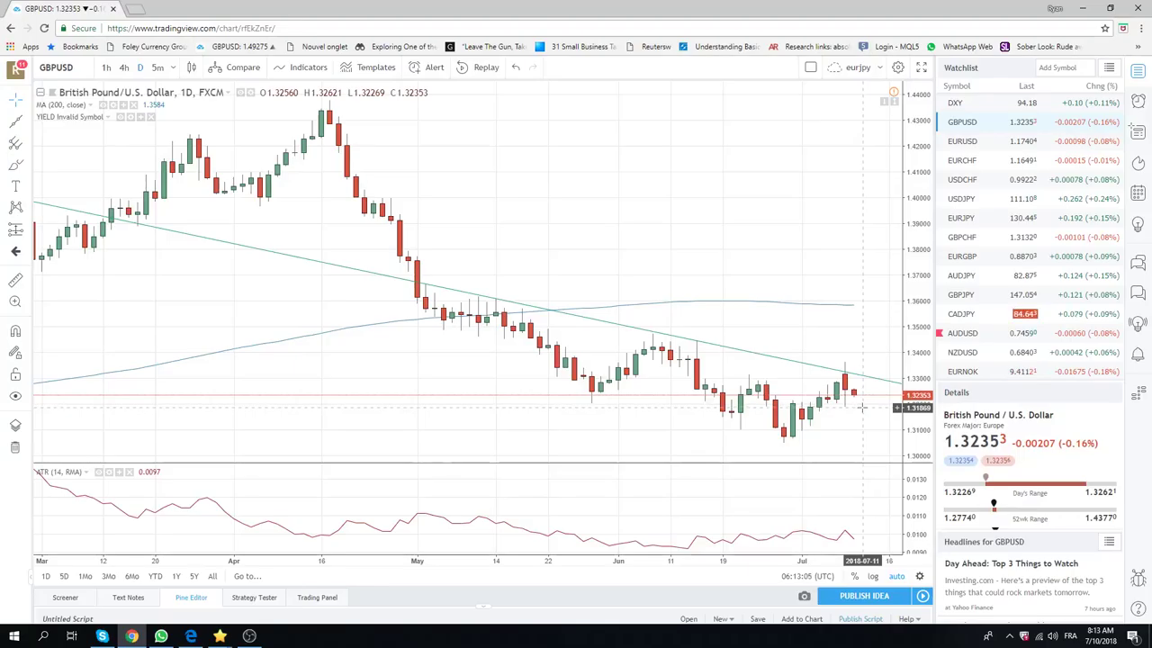
mouse_move(1008, 218)
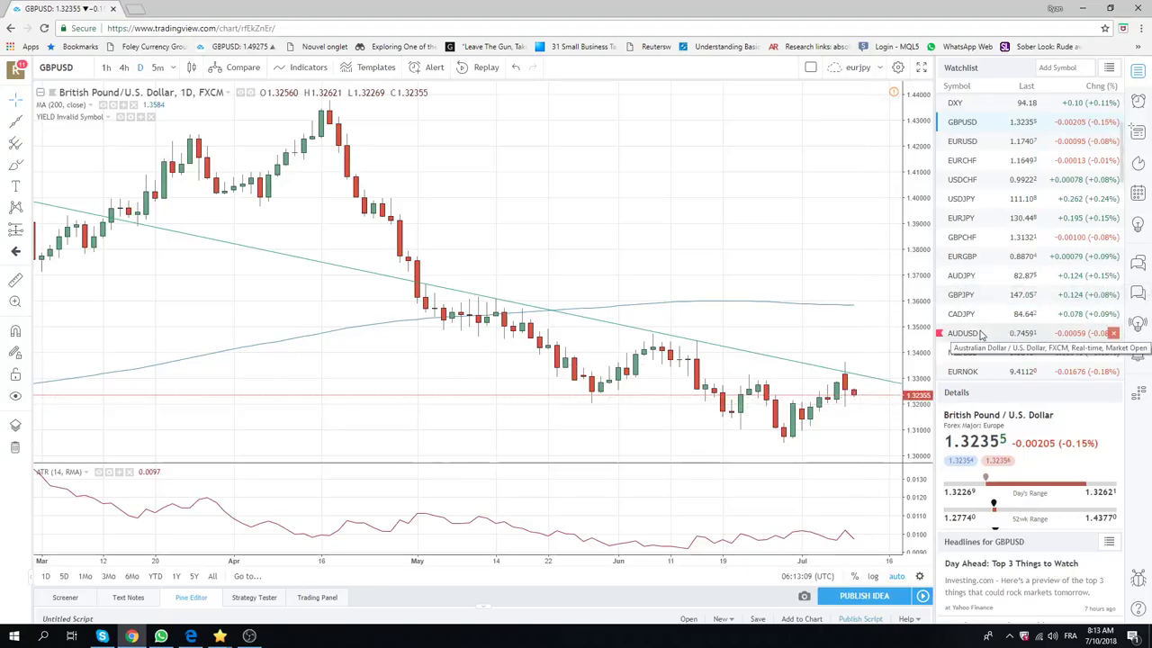
Step: Switch from EURJPY to AUDJPY and set a 240 (4-hour) interval
click(964, 218)
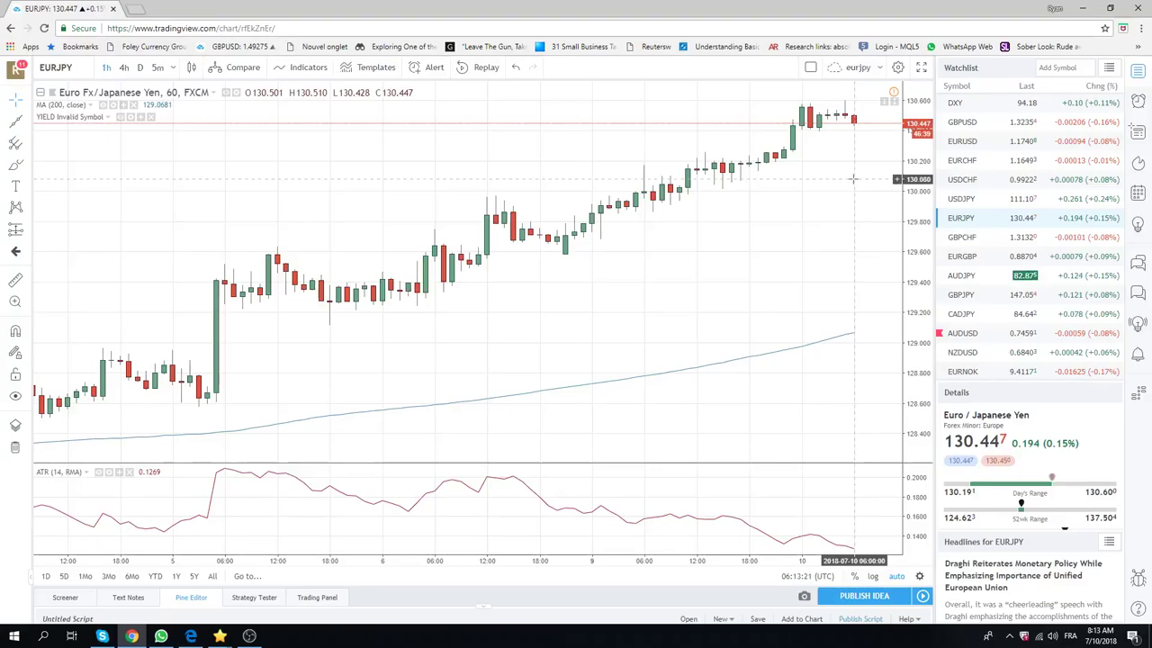
click(969, 278)
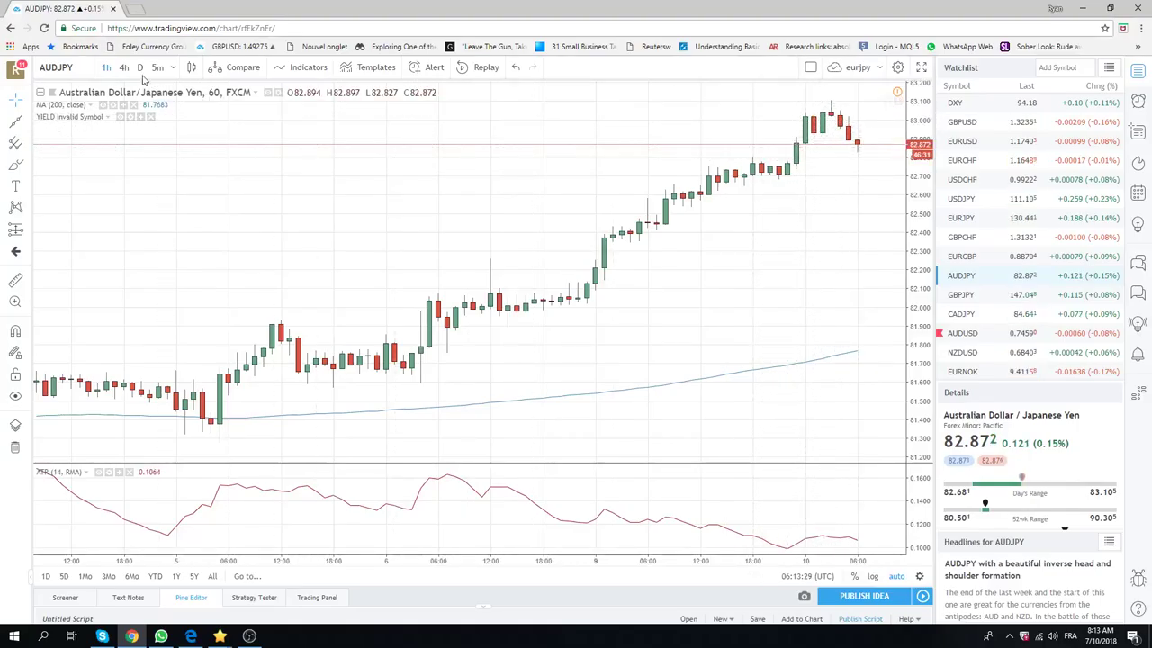
text(240)
key(Return)
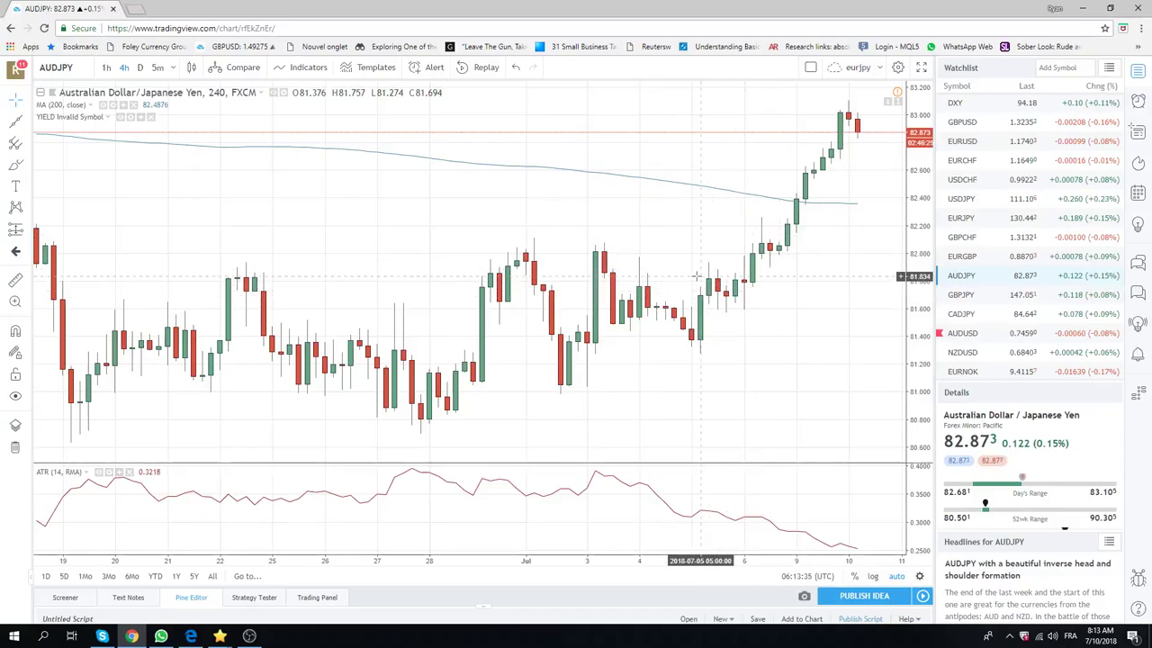
scroll(1024, 261, up, 3)
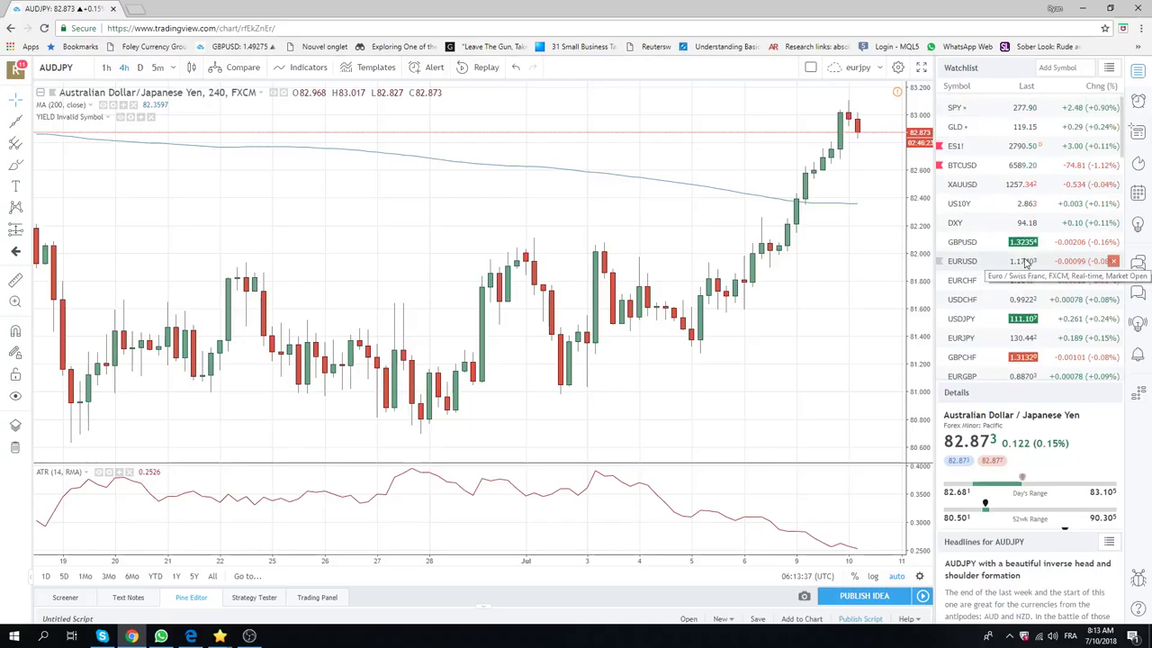
scroll(1024, 261, up, 1)
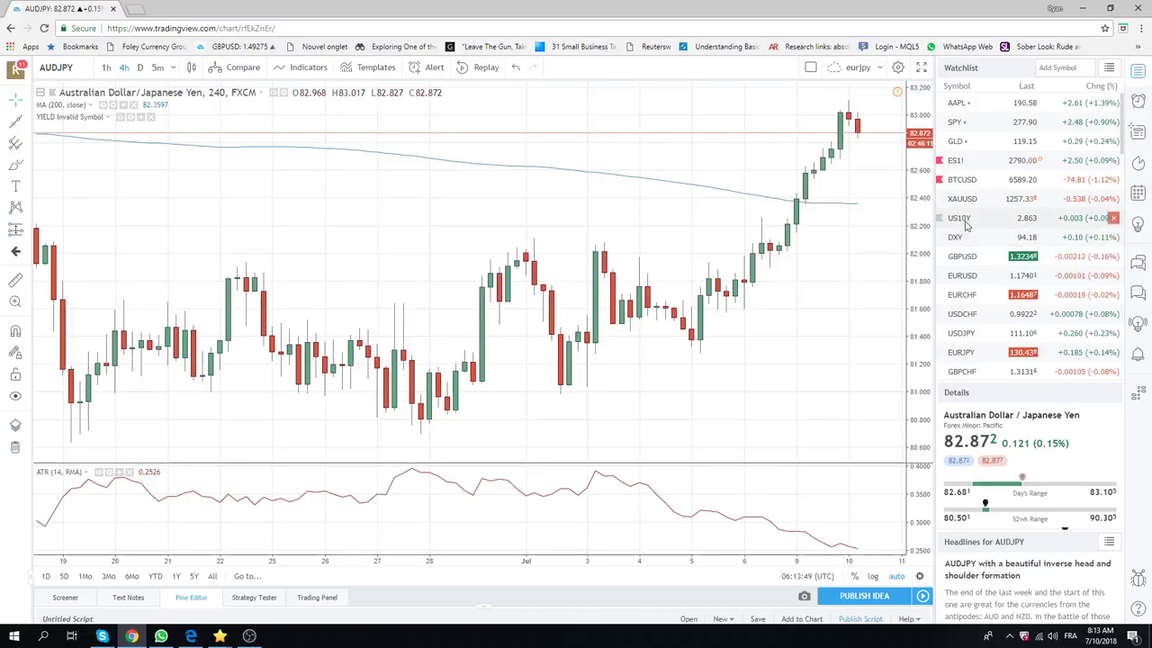
Step: Switch the chart to EURUSD, keeping the 4-hour interval
click(968, 276)
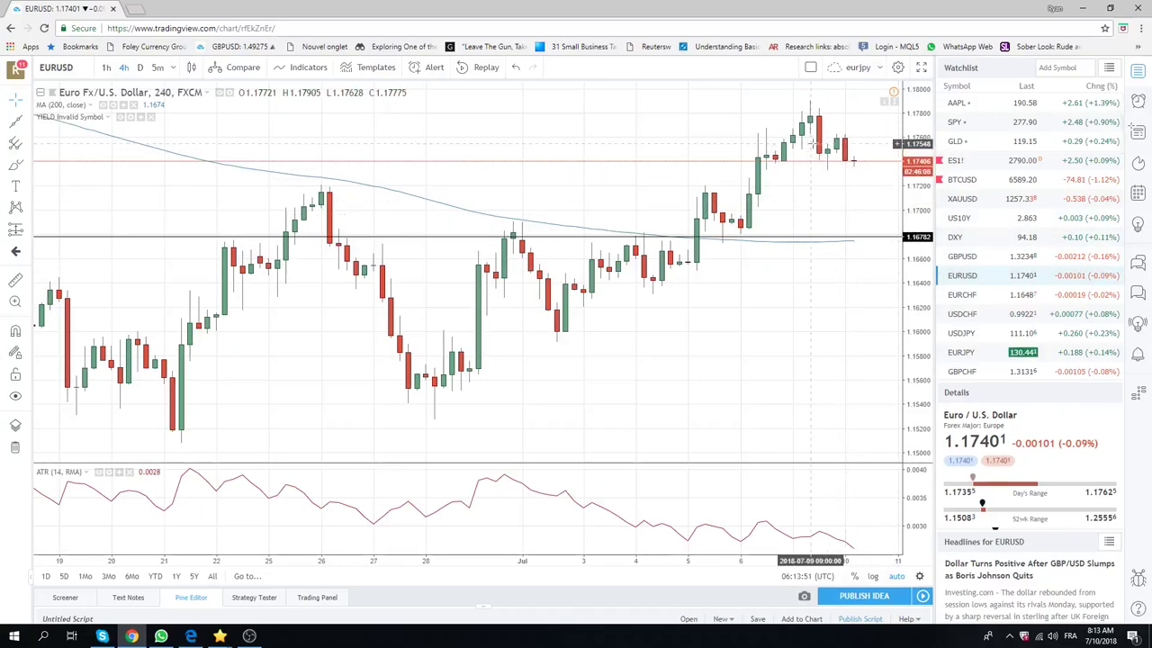